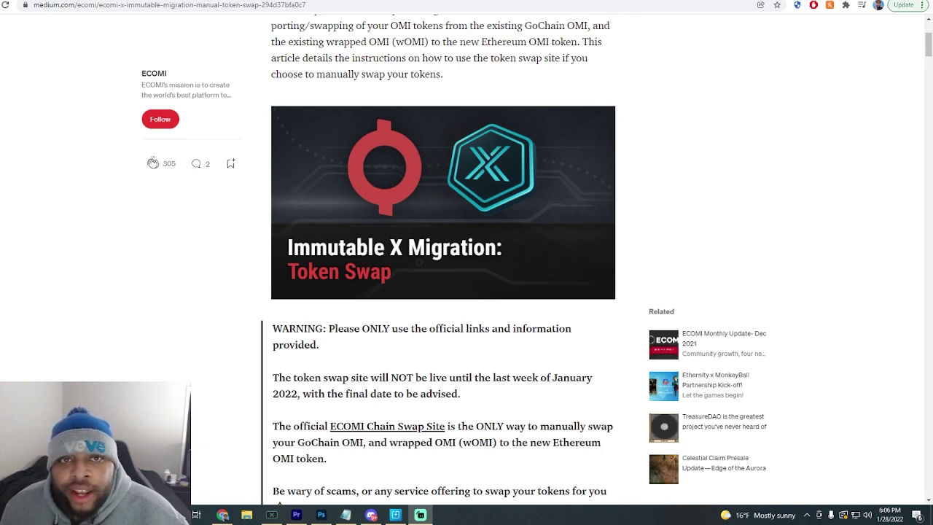
- Close the extra tab, then highlight and clear the article's web address and title
{"action": "key", "text": "ctrl+w"}
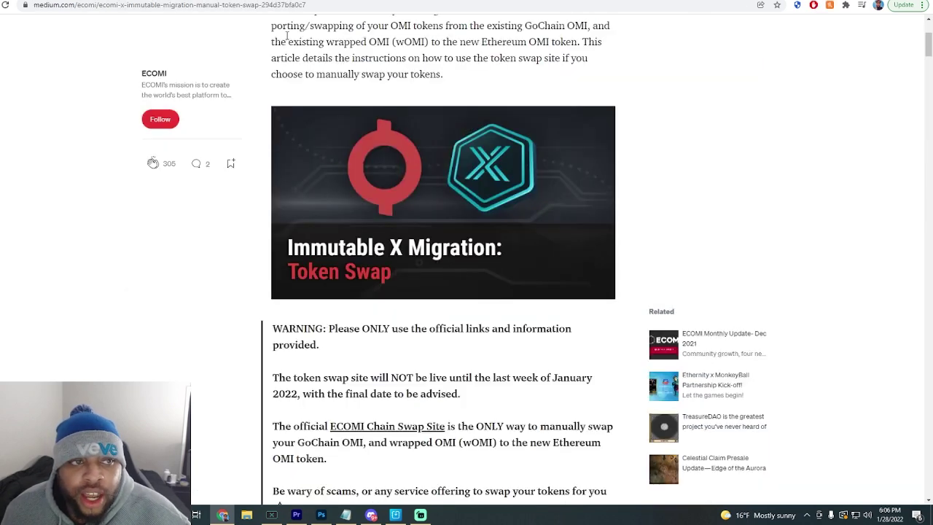
{"action": "scroll", "coordinate": [473, 28], "scroll_direction": "up", "scroll_amount": 3}
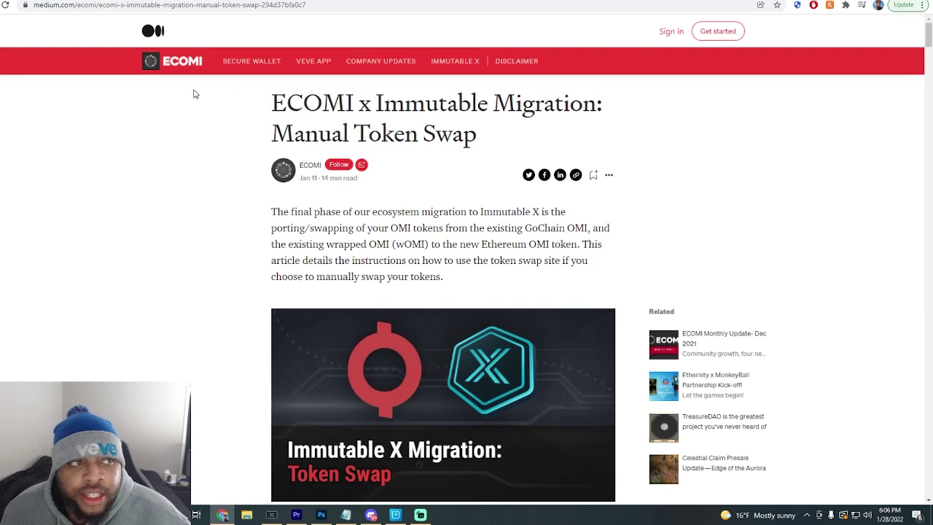
{"action": "left_click", "coordinate": [70, 6]}
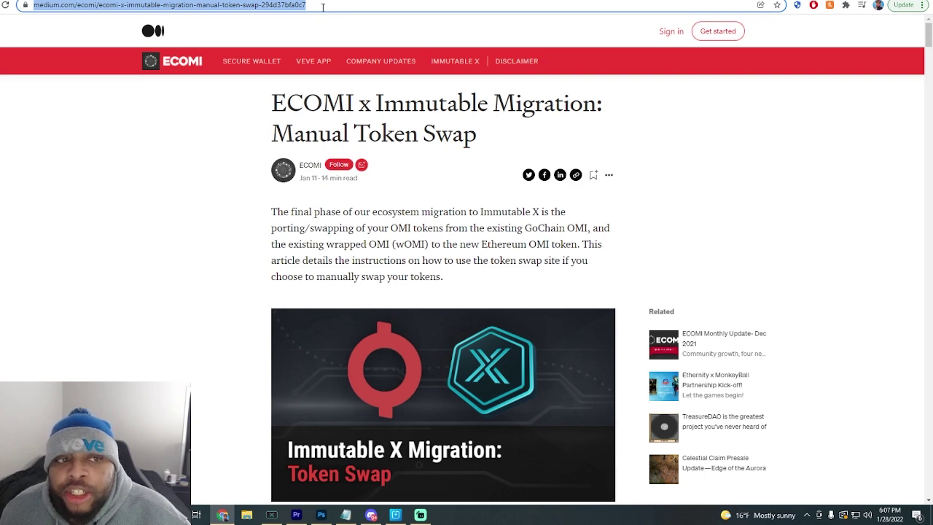
{"action": "left_click", "coordinate": [229, 121]}
{"action": "left_click_drag", "start_coordinate": [269, 105], "coordinate": [492, 132]}
{"action": "left_click", "coordinate": [492, 132]}
- Scroll down to the Ethereum OMI contract address, highlight it, then go to the Twitter thread
{"action": "scroll", "coordinate": [303, 186], "scroll_direction": "down", "scroll_amount": 12}
{"action": "scroll", "coordinate": [303, 186], "scroll_direction": "down", "scroll_amount": 8}
{"action": "scroll", "coordinate": [293, 182], "scroll_direction": "up", "scroll_amount": 4}
{"action": "scroll", "coordinate": [298, 183], "scroll_direction": "down", "scroll_amount": 5}
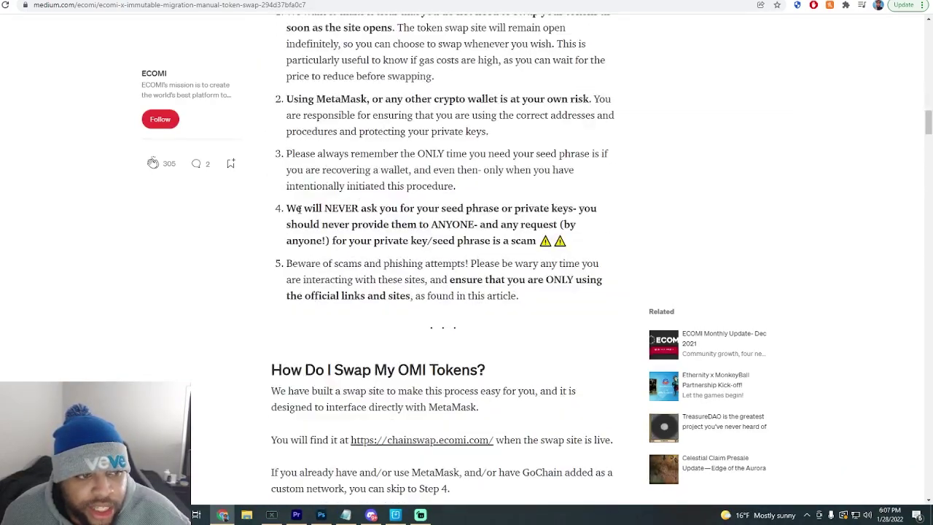
{"action": "scroll", "coordinate": [285, 213], "scroll_direction": "down", "scroll_amount": 15}
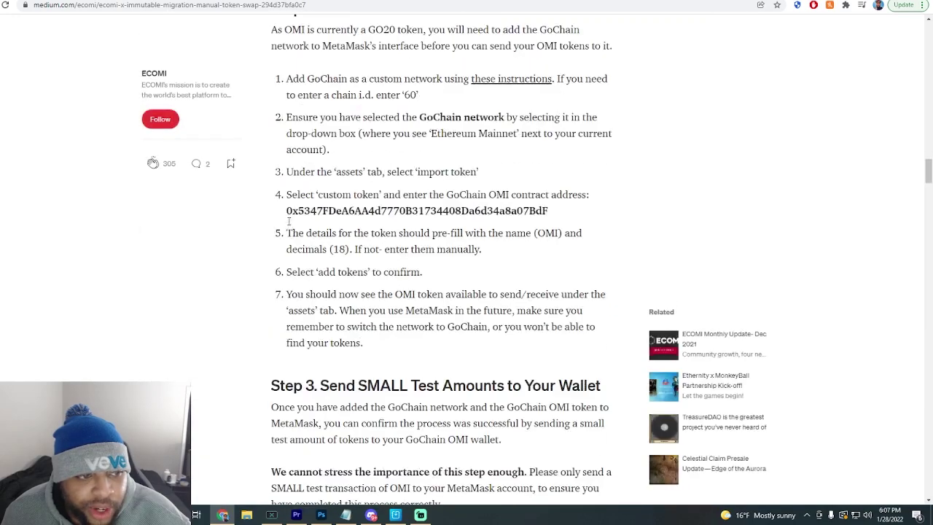
{"action": "scroll", "coordinate": [288, 218], "scroll_direction": "up", "scroll_amount": 2}
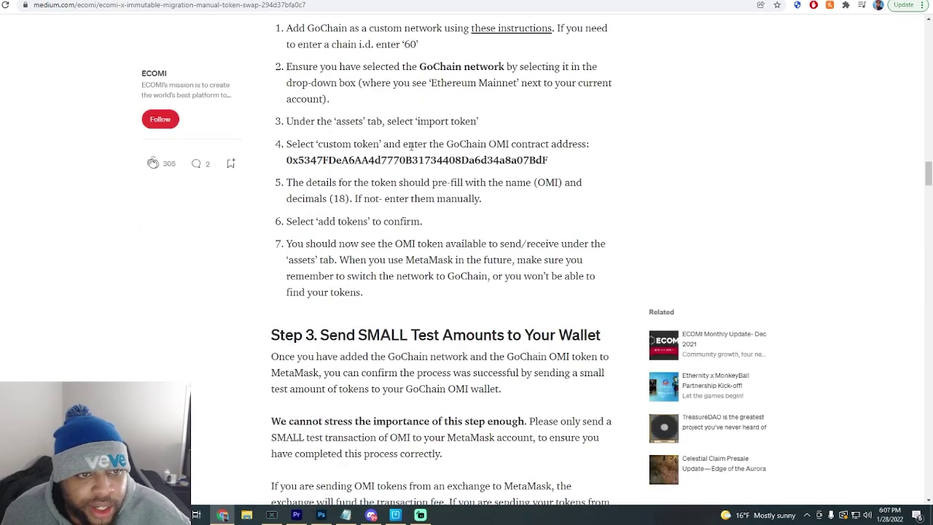
{"action": "scroll", "coordinate": [387, 183], "scroll_direction": "down", "scroll_amount": 10}
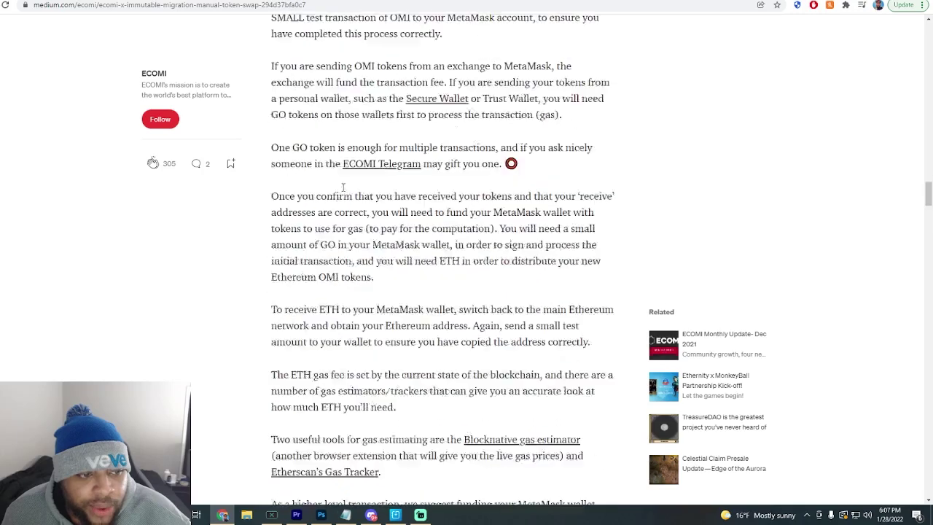
{"action": "scroll", "coordinate": [329, 190], "scroll_direction": "up", "scroll_amount": 7}
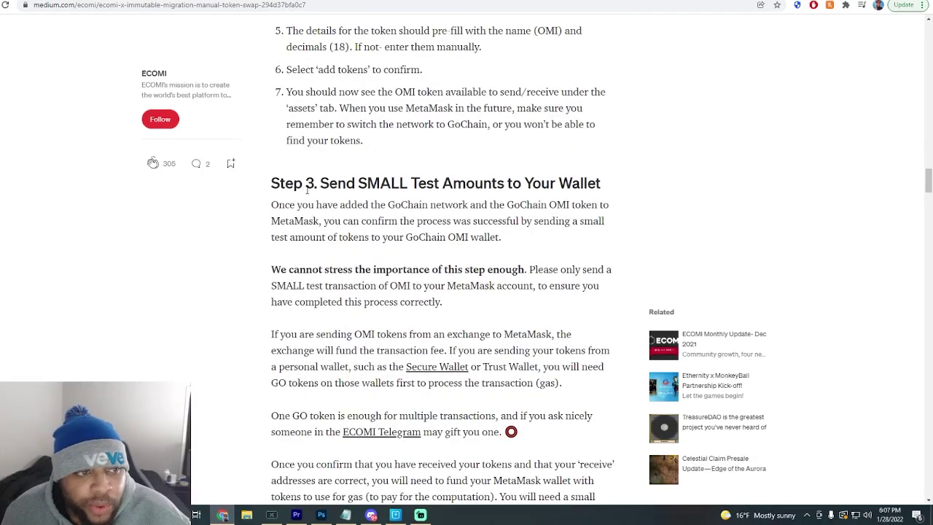
{"action": "scroll", "coordinate": [292, 219], "scroll_direction": "down", "scroll_amount": 5}
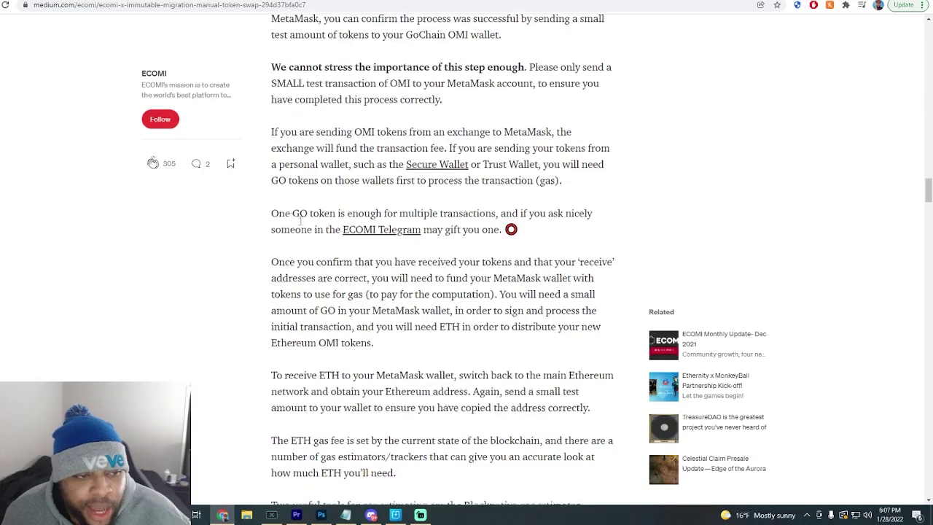
{"action": "scroll", "coordinate": [306, 240], "scroll_direction": "down", "scroll_amount": 3}
{"action": "scroll", "coordinate": [331, 206], "scroll_direction": "down", "scroll_amount": 1}
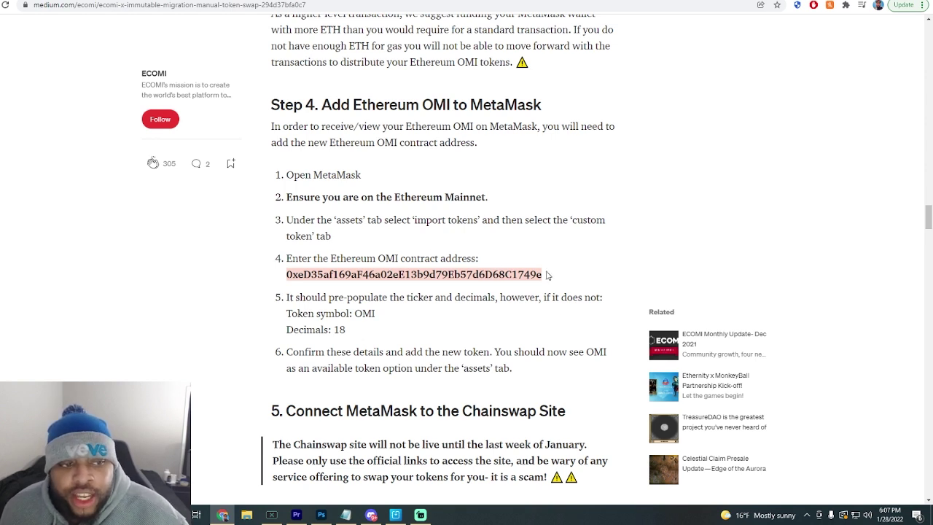
{"action": "left_click_drag", "start_coordinate": [546, 279], "coordinate": [287, 282]}
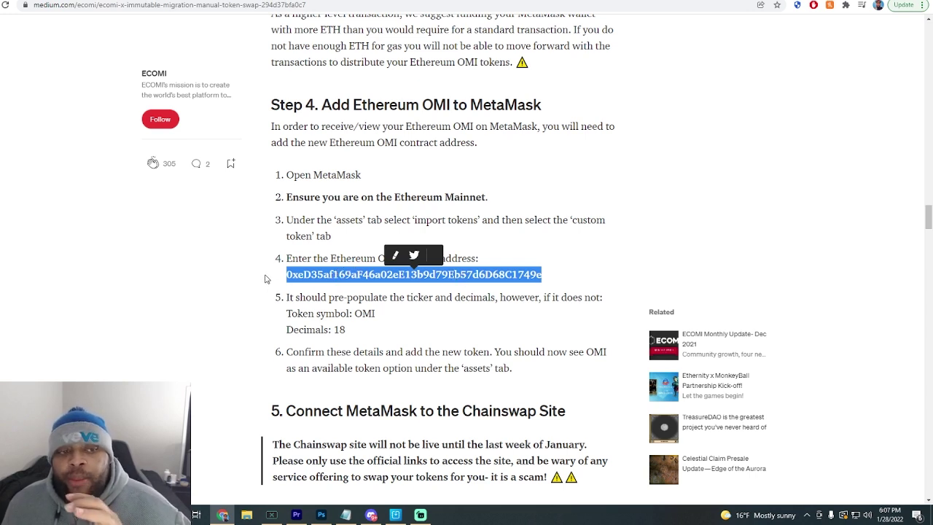
{"action": "left_click", "coordinate": [162, 261]}
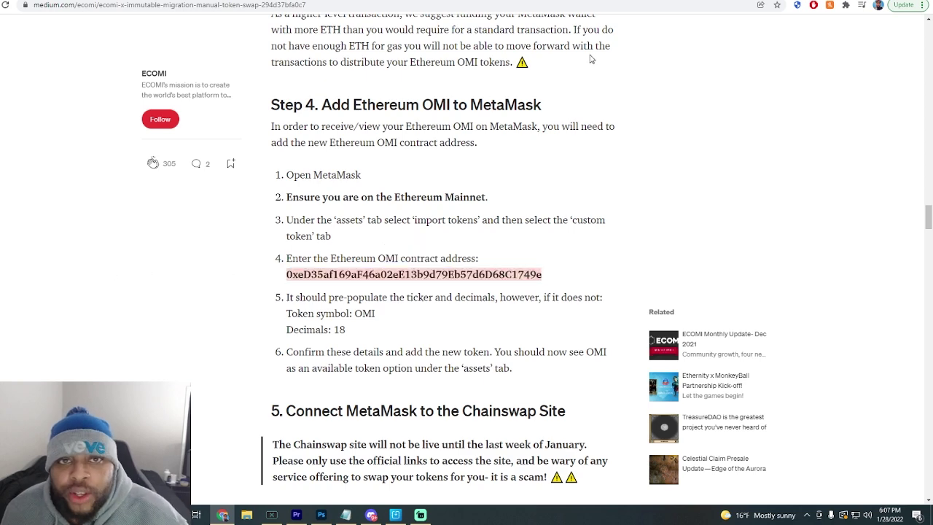
{"action": "left_click", "coordinate": [638, 3]}
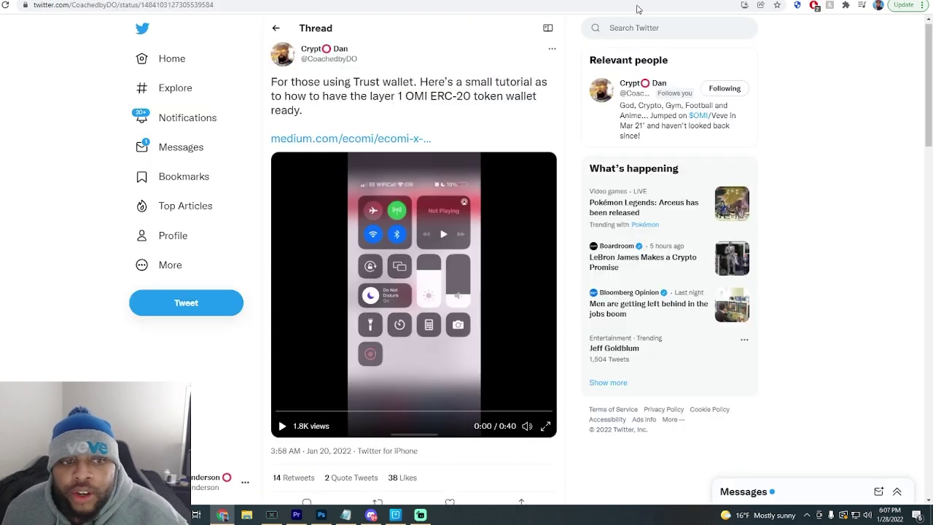
- Play the Trust Wallet tutorial video full screen with its sound muted
{"action": "left_click", "coordinate": [545, 429]}
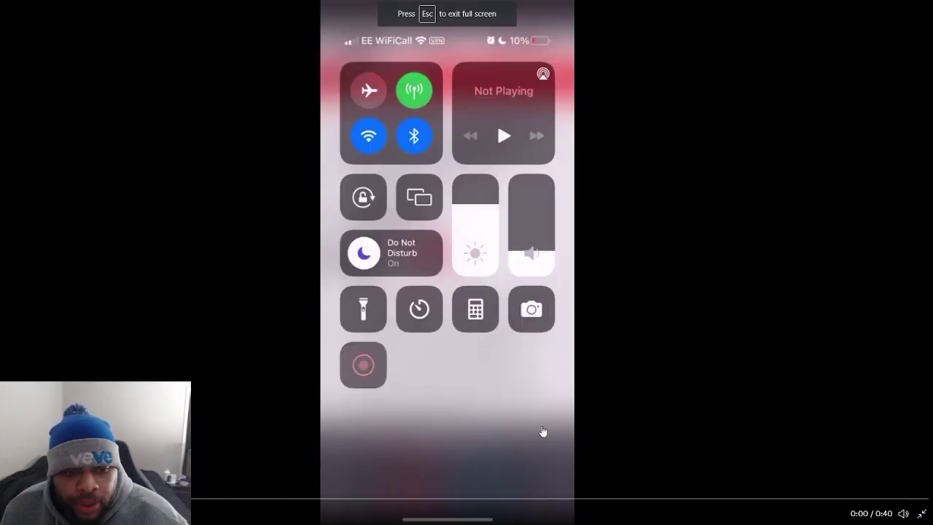
{"action": "left_click", "coordinate": [904, 514]}
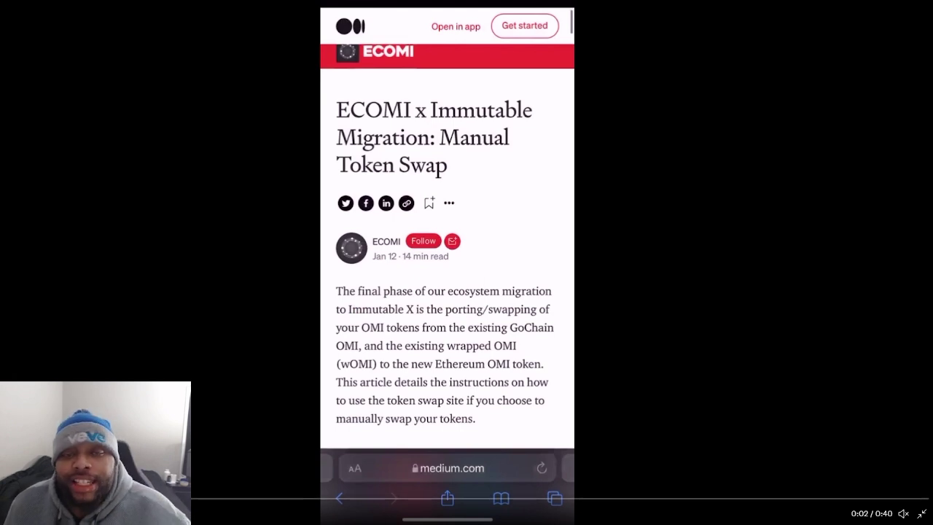
- Exit full screen and copy the Ethereum OMI contract address from the Medium article
{"action": "left_click", "coordinate": [923, 514]}
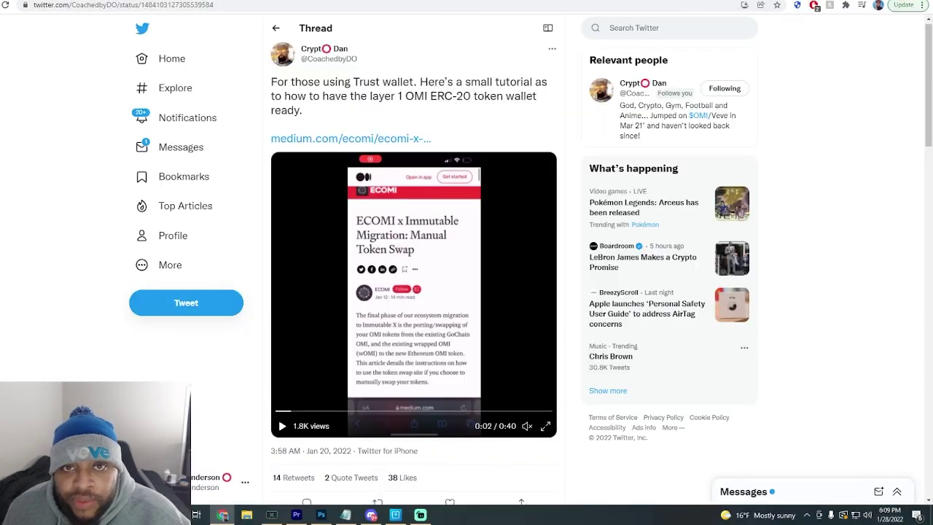
{"action": "key", "text": "ctrl+Tab"}
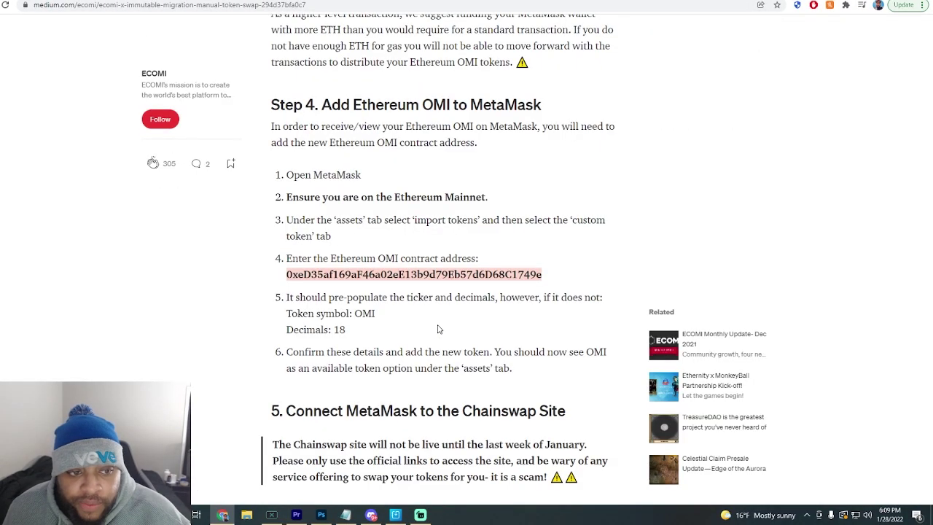
{"action": "left_click_drag", "start_coordinate": [543, 276], "coordinate": [281, 282]}
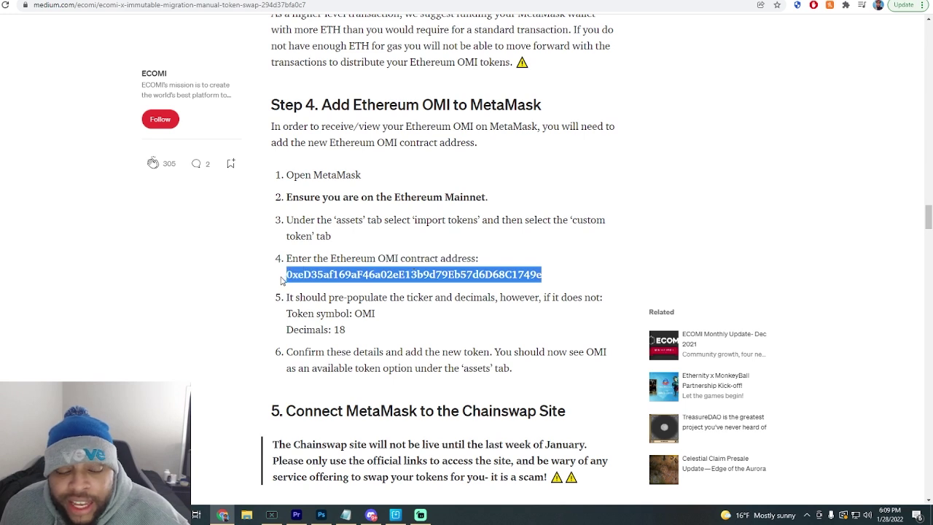
{"action": "key", "text": "ctrl+c"}
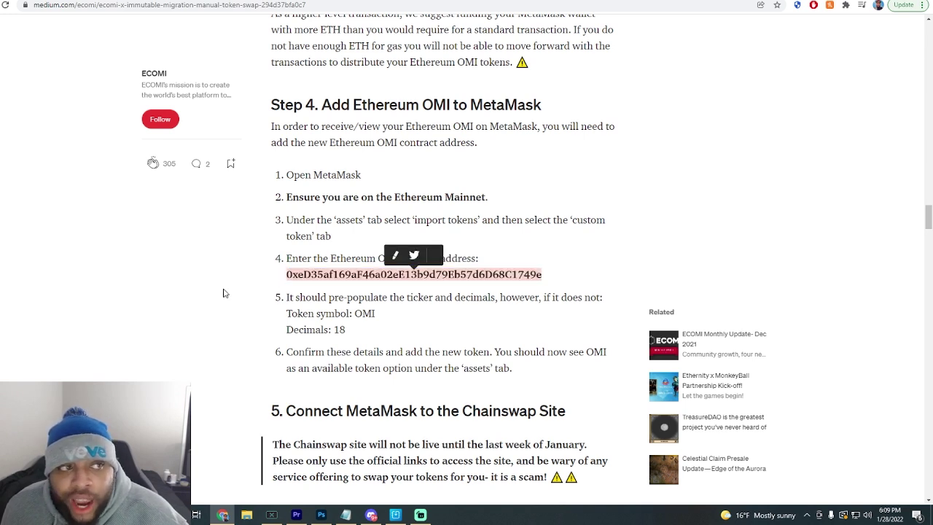
{"action": "left_click", "coordinate": [224, 292]}
- Recheck the article address and contract address, then close Medium to return to Twitter
{"action": "left_click_drag", "start_coordinate": [86, 4], "coordinate": [100, 5]}
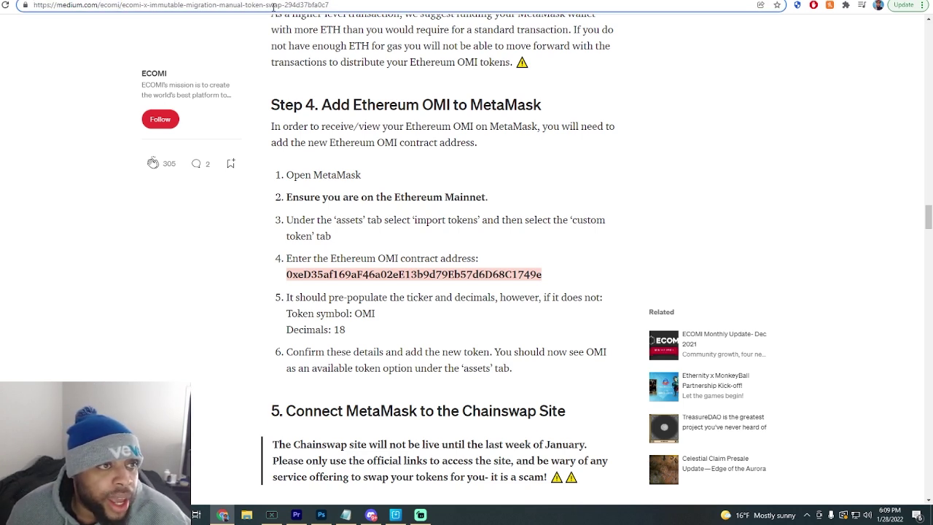
{"action": "left_click", "coordinate": [189, 332]}
{"action": "double_click", "coordinate": [546, 277]}
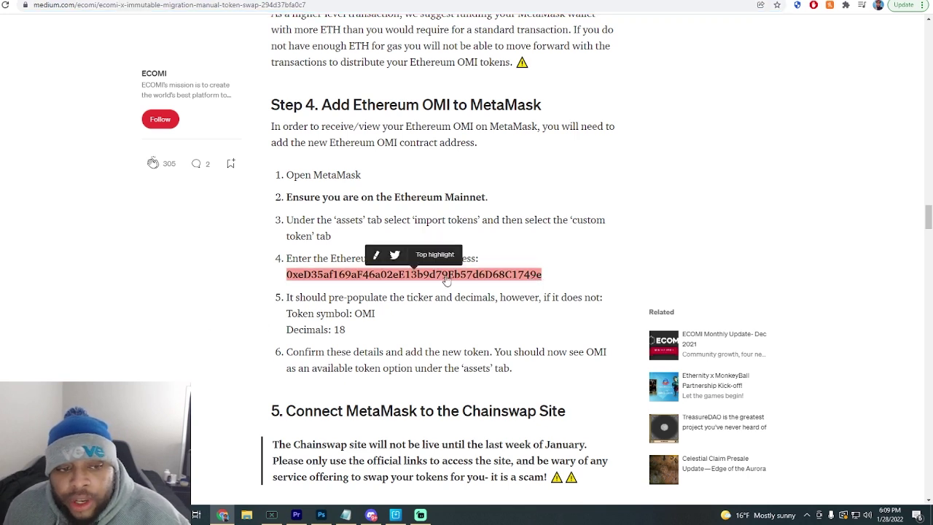
{"action": "left_click_drag", "start_coordinate": [576, 274], "coordinate": [281, 273]}
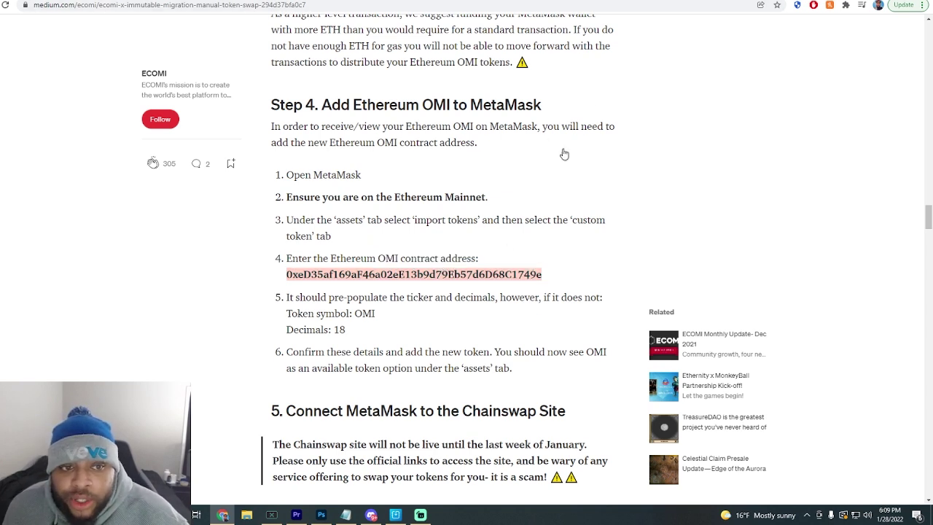
{"action": "key", "text": "ctrl+w"}
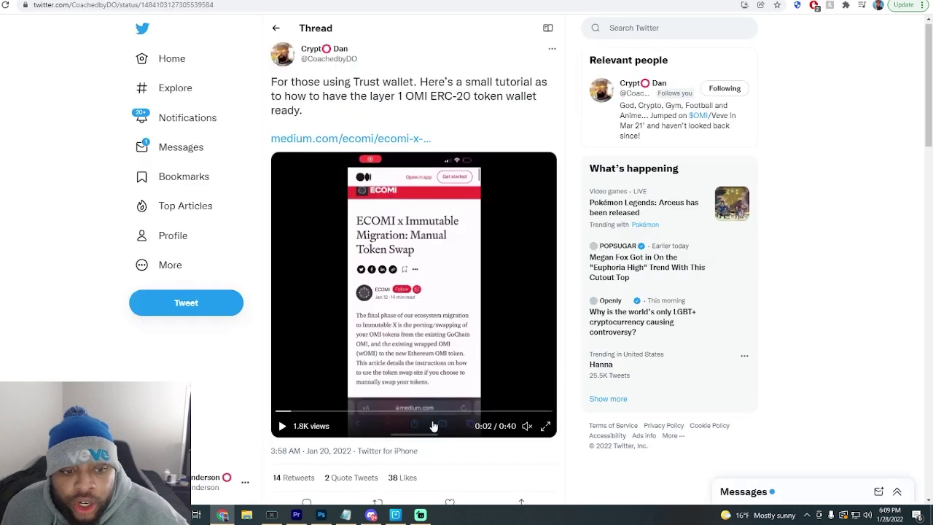
- Skip the full-screen tutorial ahead to the OMI Token wallet screen at 0:32, then move on to BitForex
{"action": "left_click", "coordinate": [545, 426]}
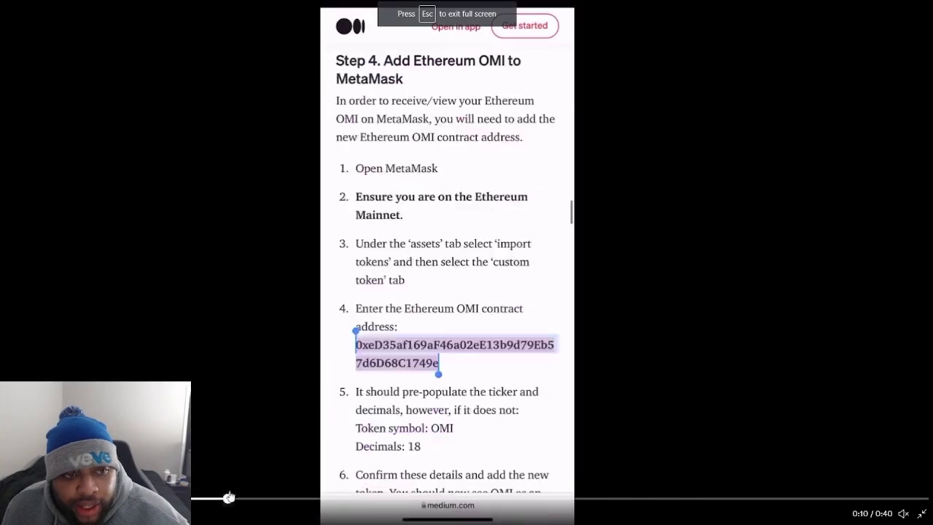
{"action": "left_click_drag", "start_coordinate": [229, 497], "coordinate": [348, 498]}
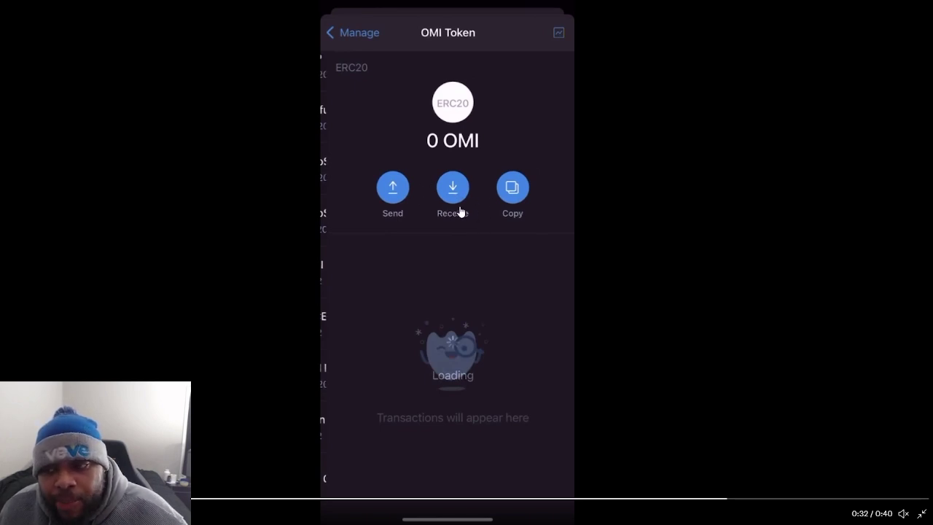
{"action": "left_click", "coordinate": [923, 514]}
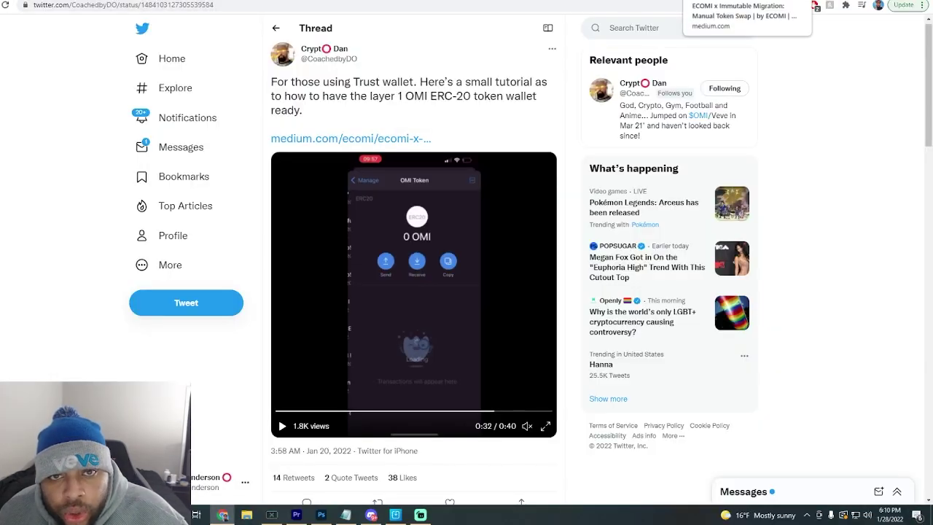
{"action": "left_click", "coordinate": [729, 0]}
{"action": "key", "text": "ctrl+Tab"}
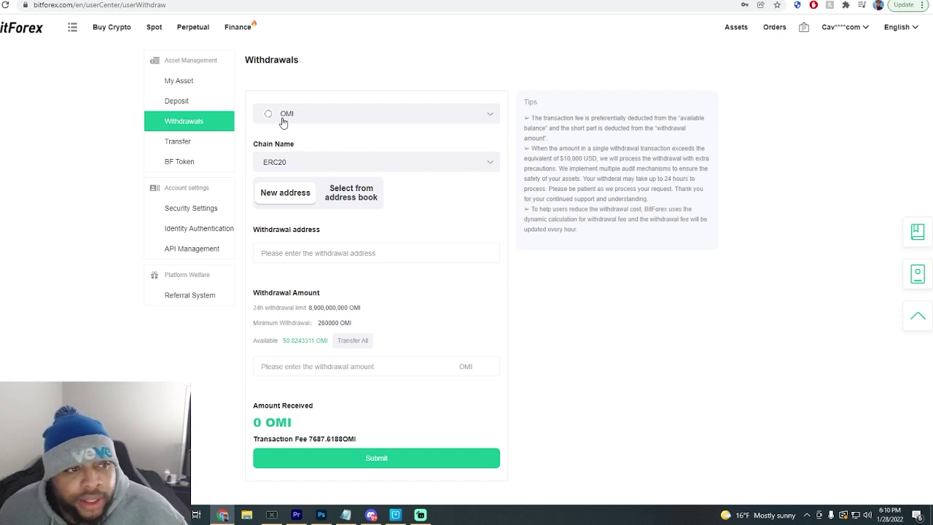
- Keep ERC20 as the chain name for the OMI withdrawal
{"action": "left_click", "coordinate": [304, 162]}
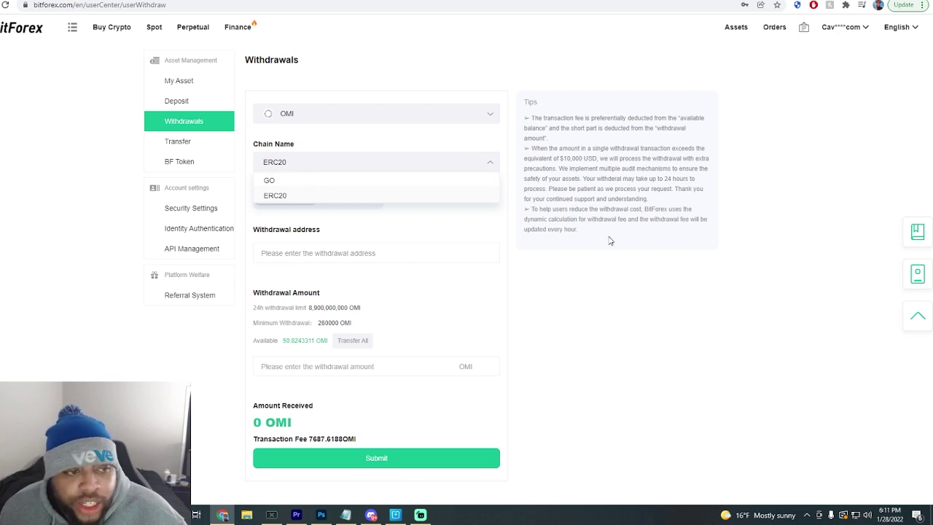
{"action": "left_click", "coordinate": [709, 286]}
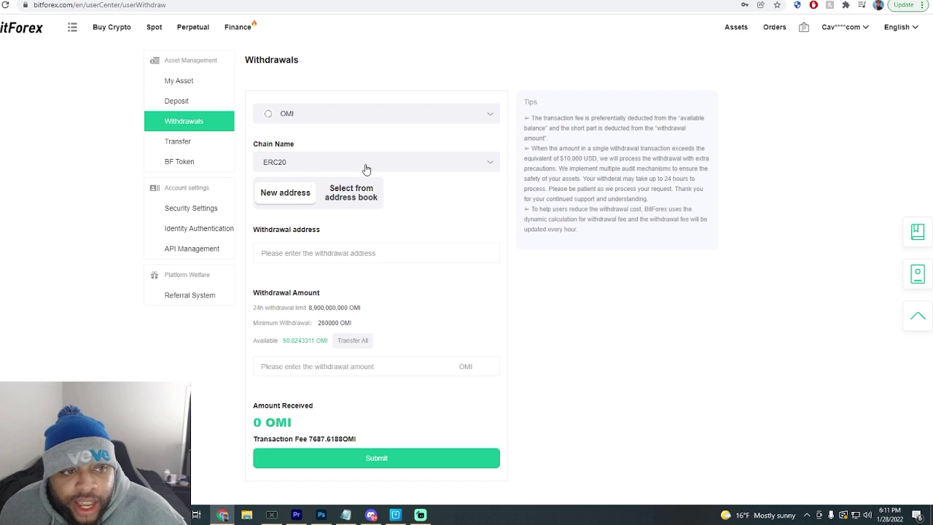